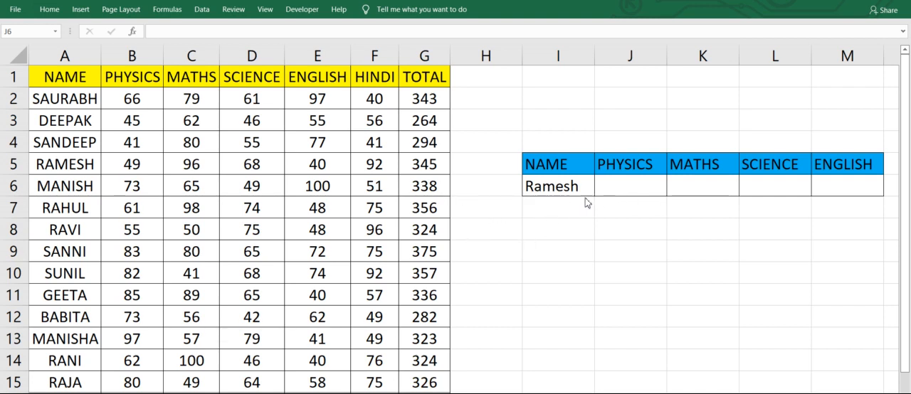
- Enter =VLOOKUP(I6,A1:G15,2,0) in J6 to look up the physics mark for the name in I6
click(625, 189)
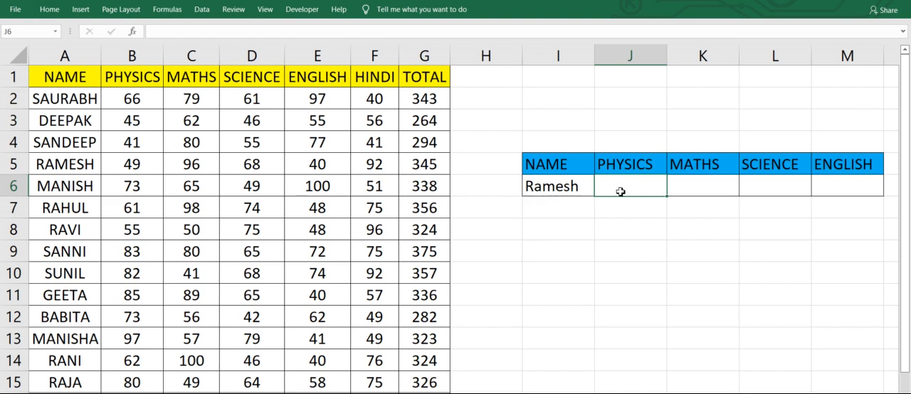
text(=vlo)
key(Tab)
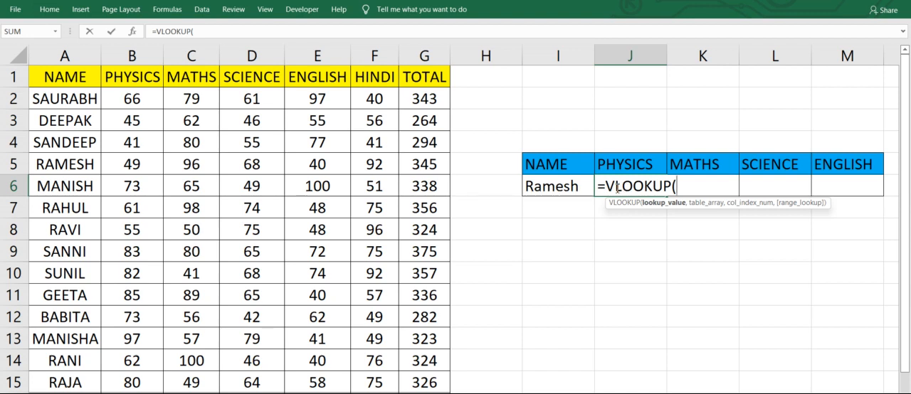
click(554, 187)
text(,)
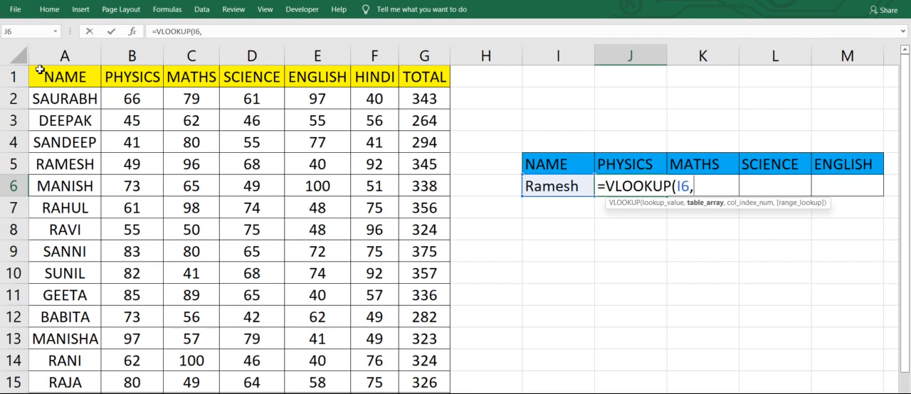
drag(37, 71, 428, 382)
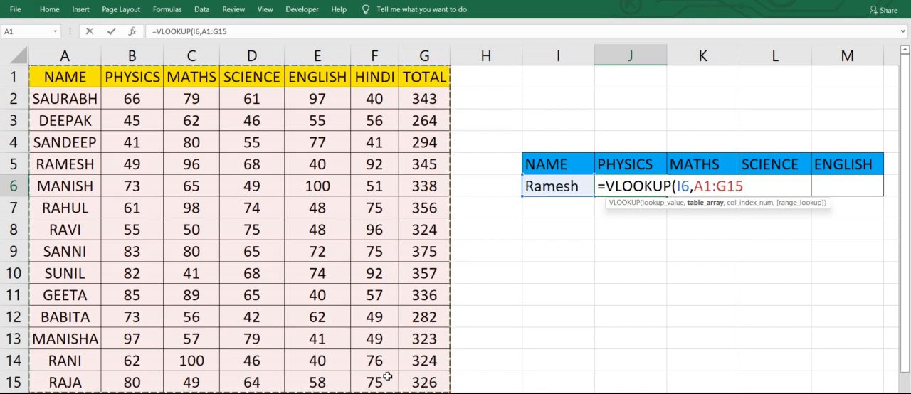
text(,)
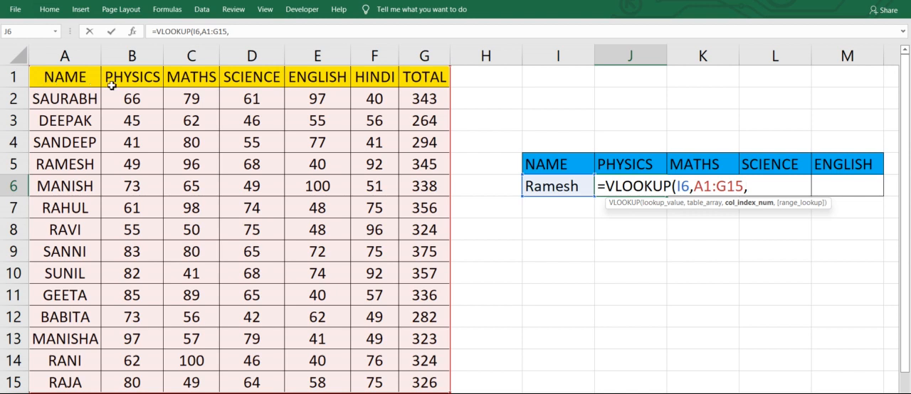
text(2,)
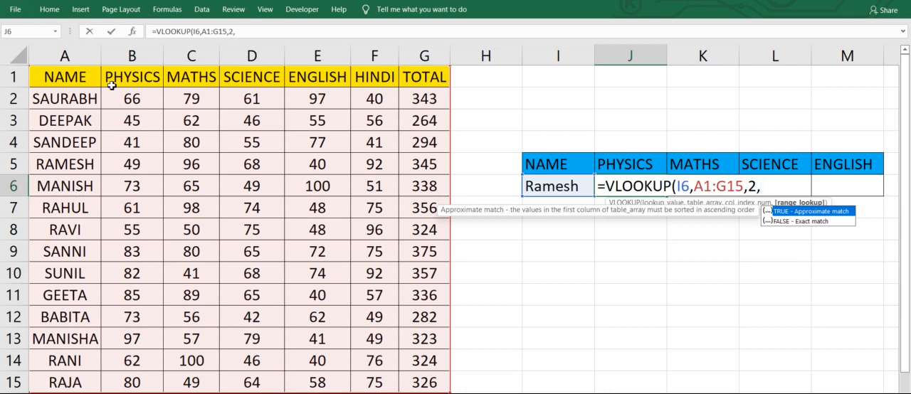
text(0))
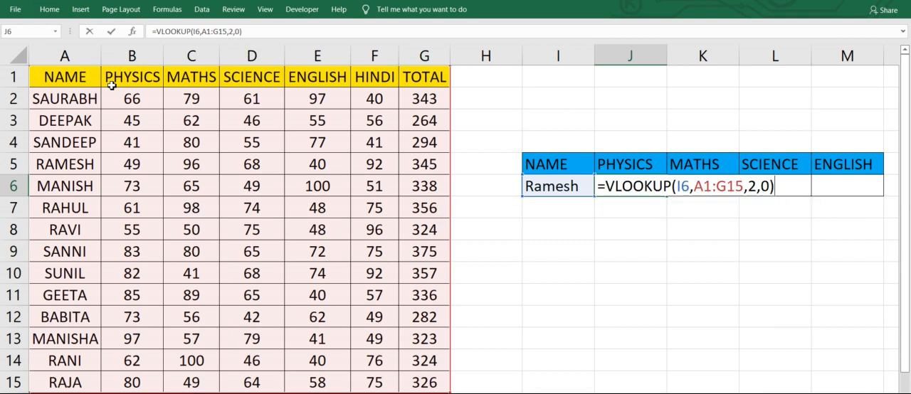
key(Return)
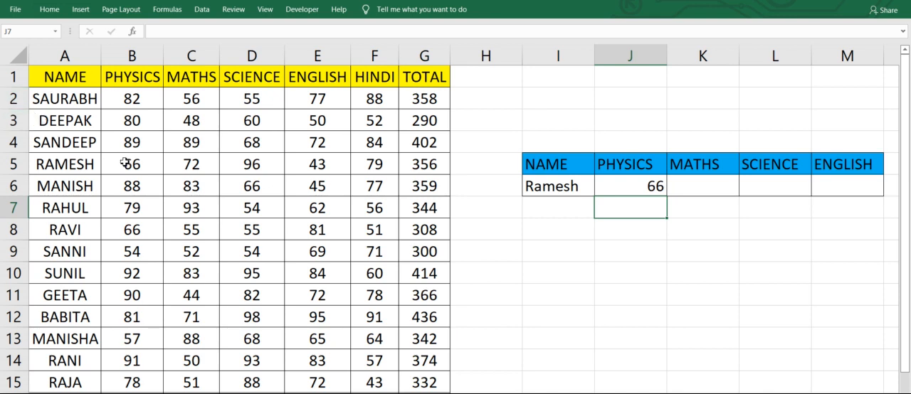
- Change the lookup name in I6 to the student listed in A8 and check the physics mark in B8
click(544, 191)
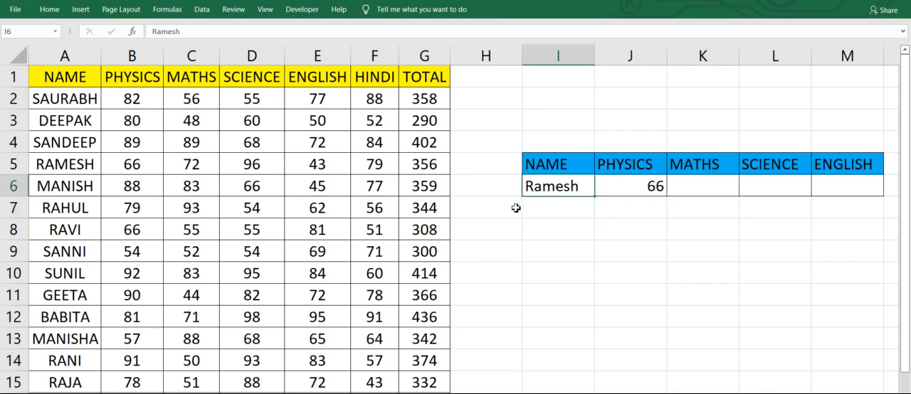
text(Ravi)
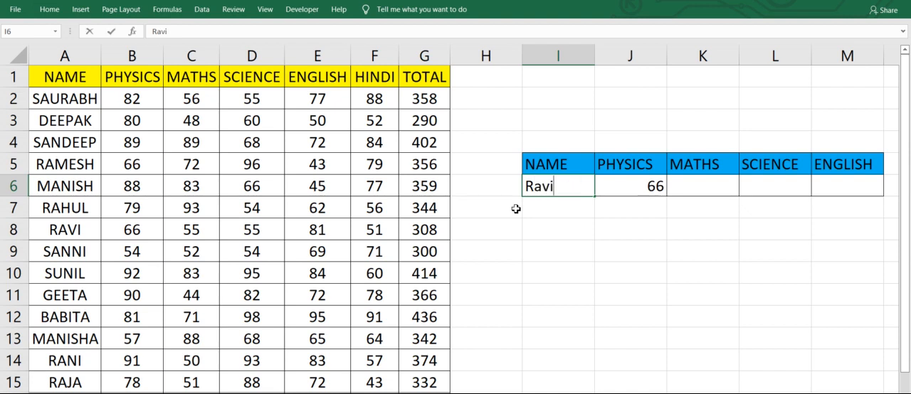
key(Tab)
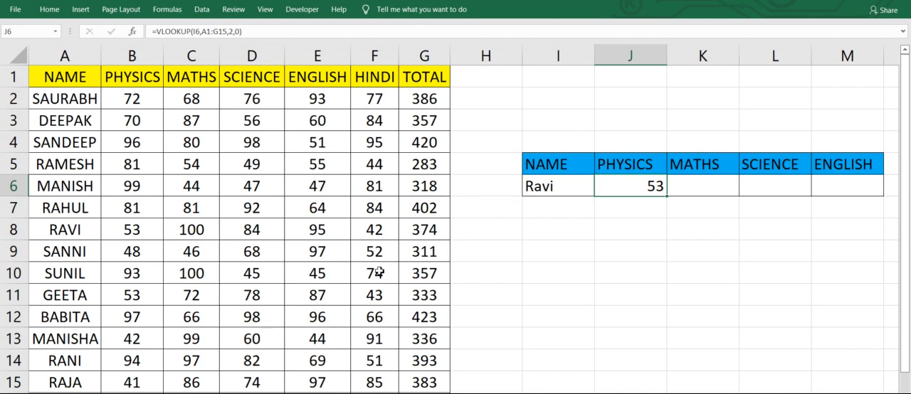
click(126, 231)
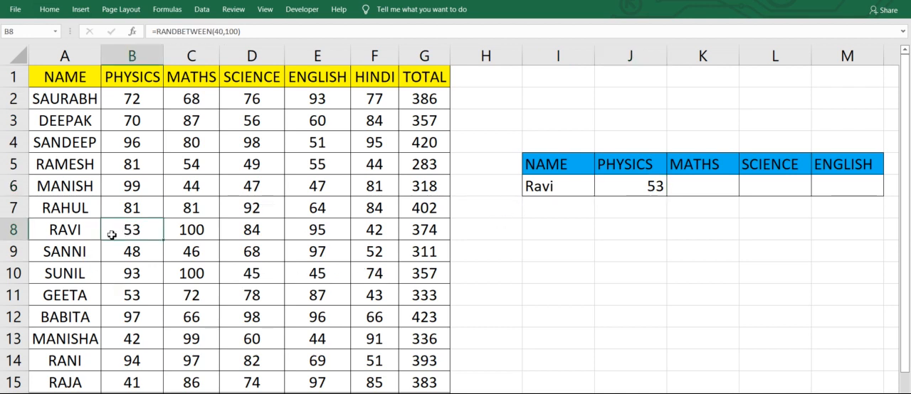
- Replace the lookup name in I6 with the student listed in A9
click(566, 187)
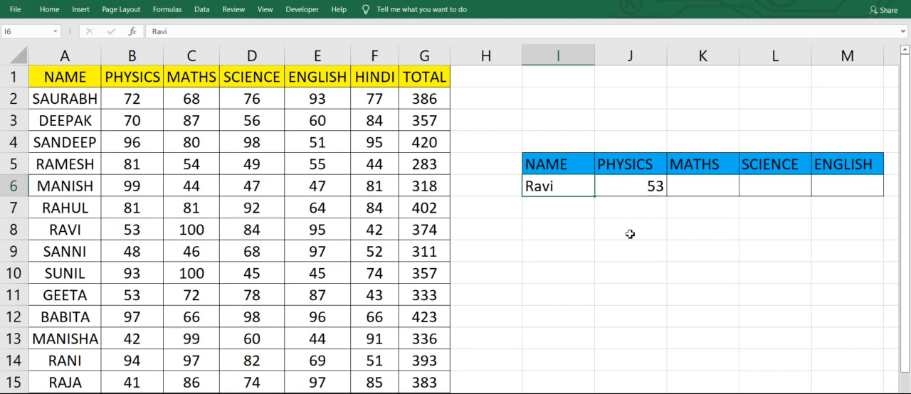
text(Sannie)
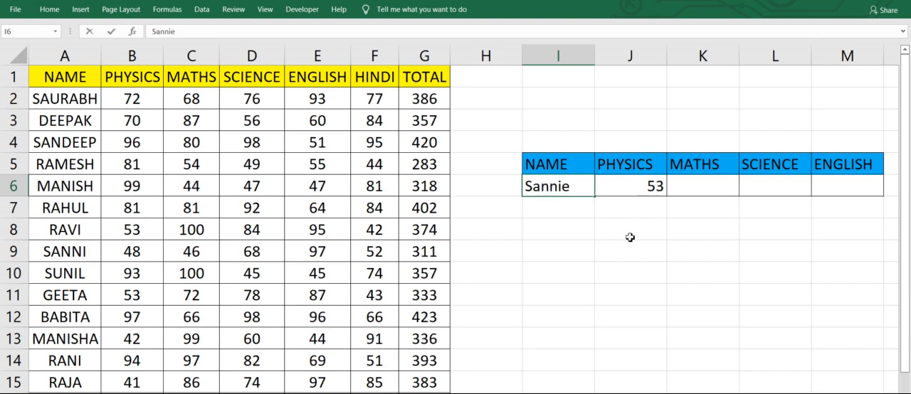
key(BackSpace)
key(Tab)
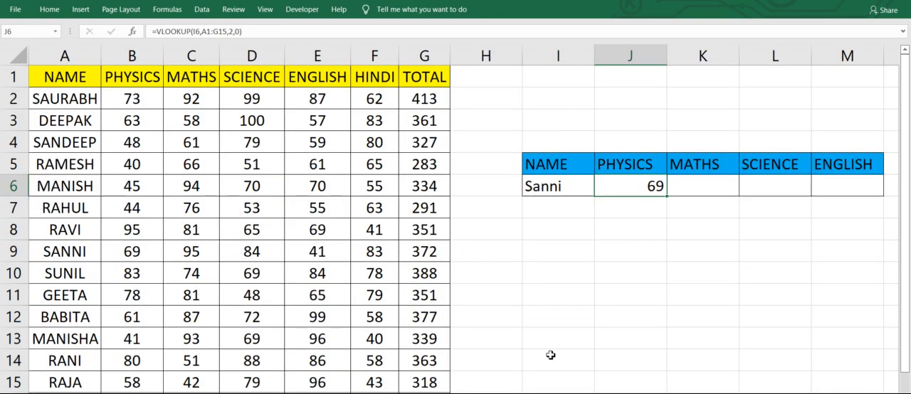
- Clear the contents of H3:M10, including the small lookup table beside the marks list
drag(486, 120, 842, 273)
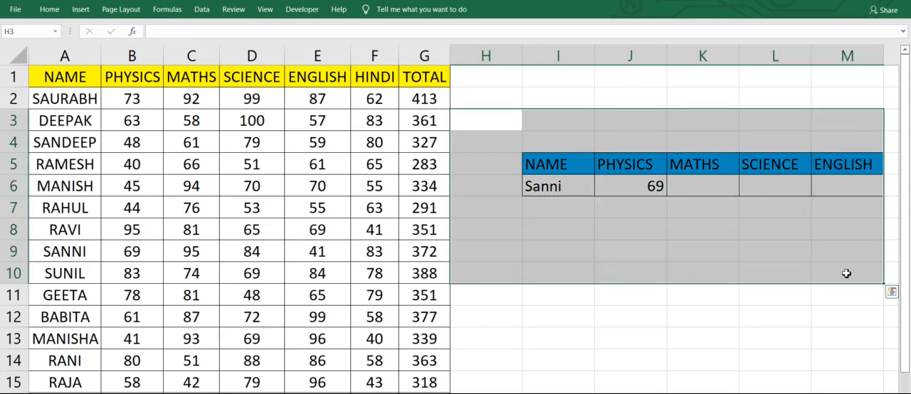
key(Delete)
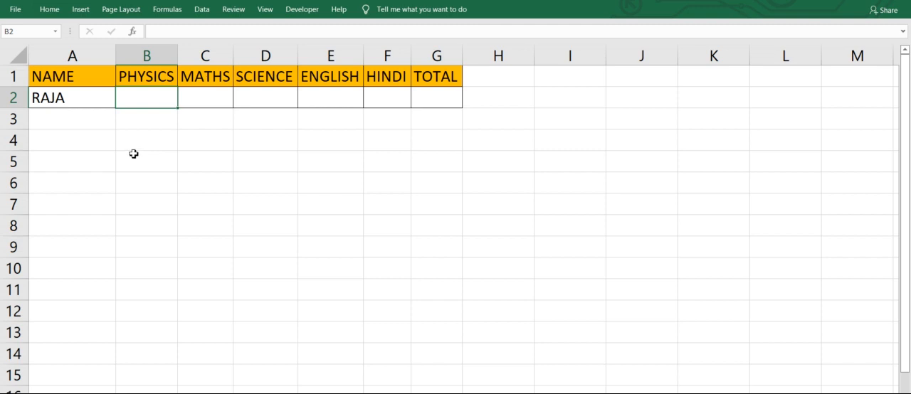
- On the separate results sheet, set the name in A2 to the student listed in A5 of Sheet2
click(65, 99)
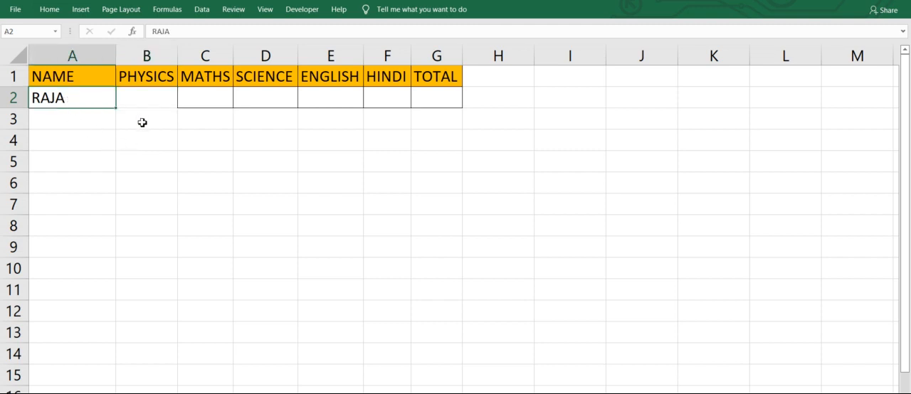
text(Ramesh)
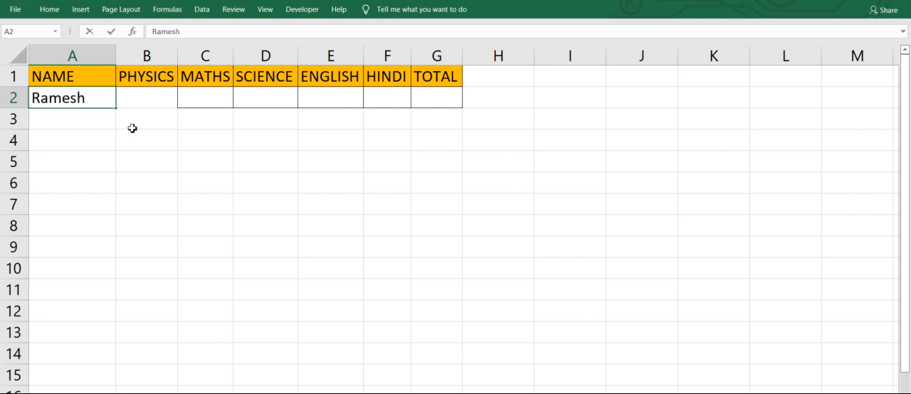
key(Tab)
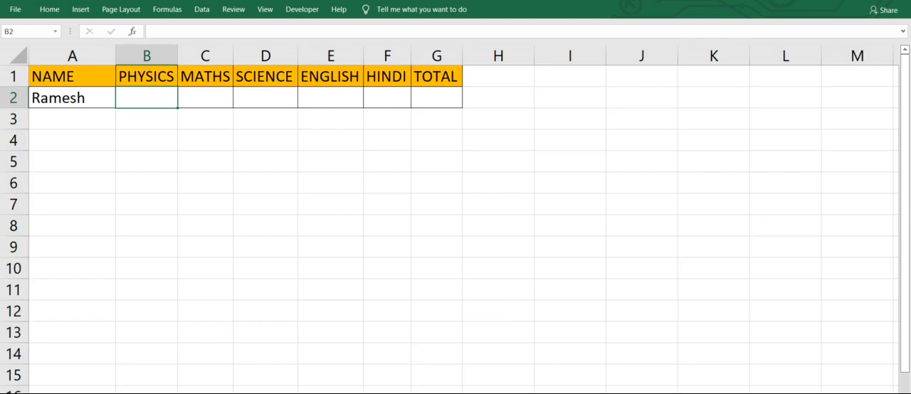
- Enter =VLOOKUP(A2,Sheet2!A1:G20,2,0) in B2 to fetch the physics mark from Sheet2
text(=vlook)
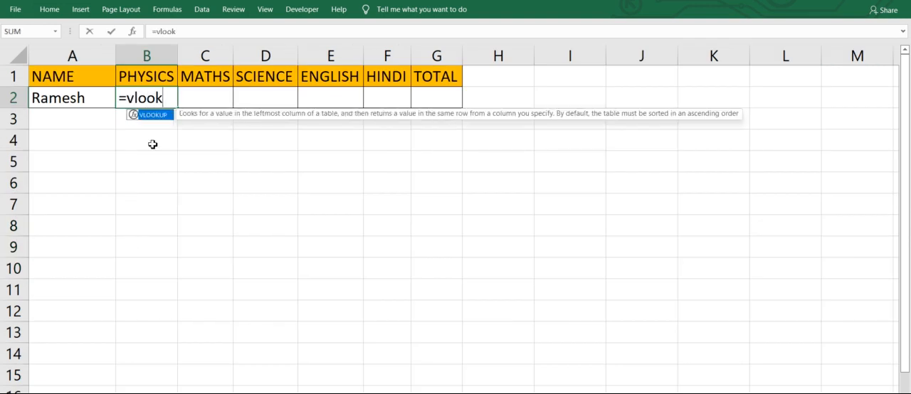
key(Tab)
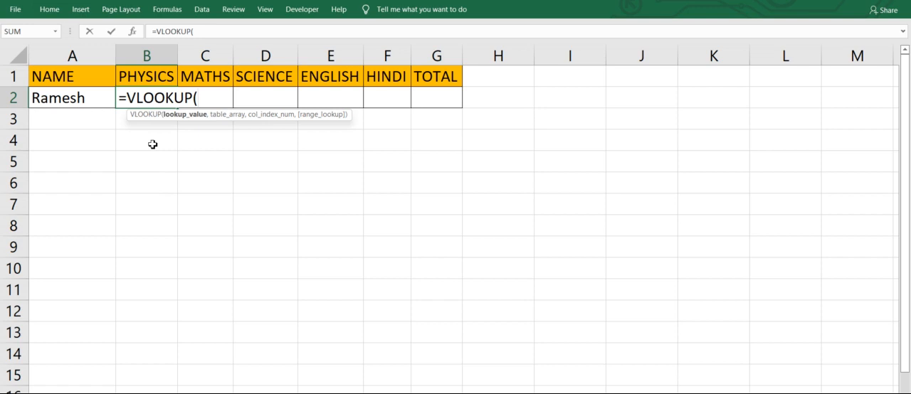
click(70, 101)
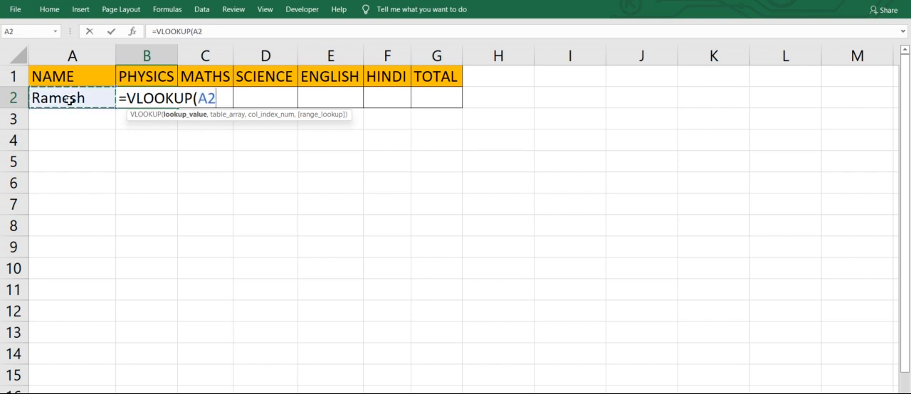
text(,)
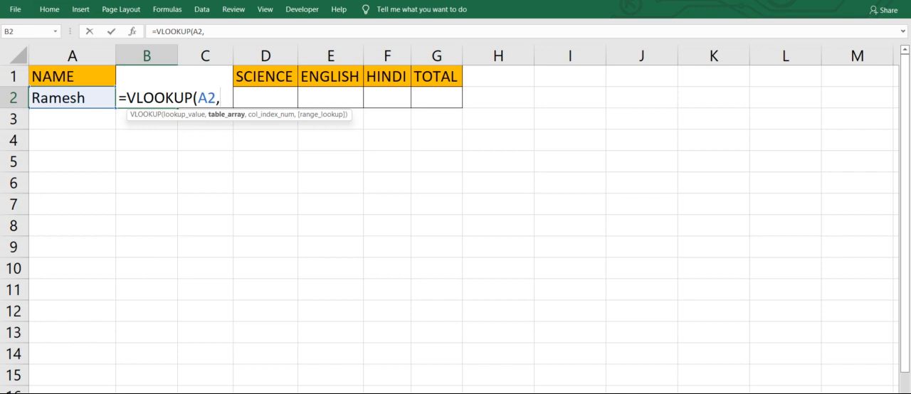
click(92, 393)
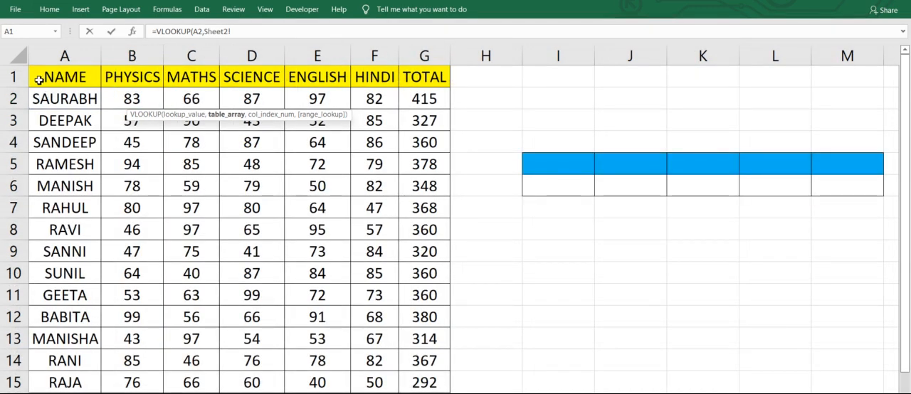
drag(39, 80, 370, 392)
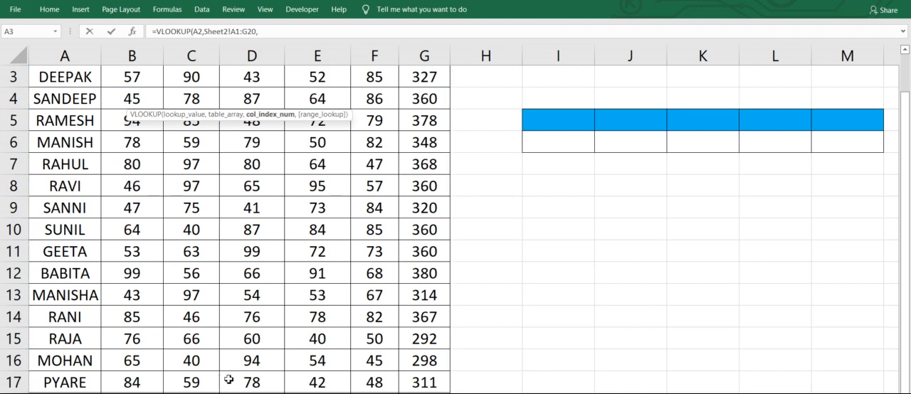
text(,)
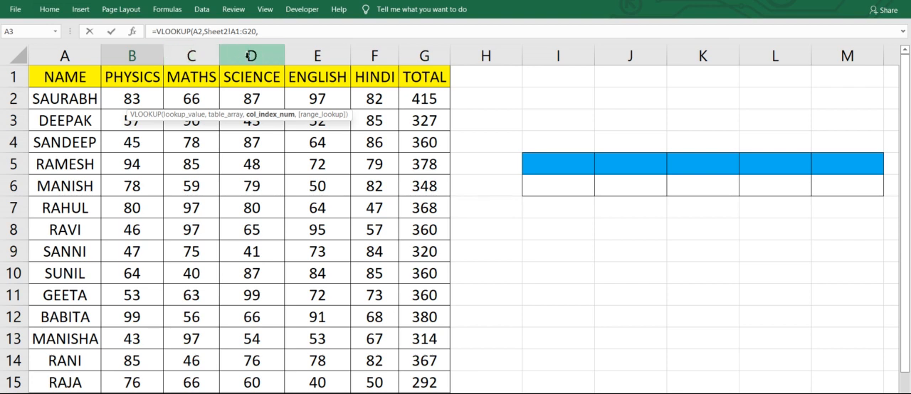
click(298, 33)
text(2)
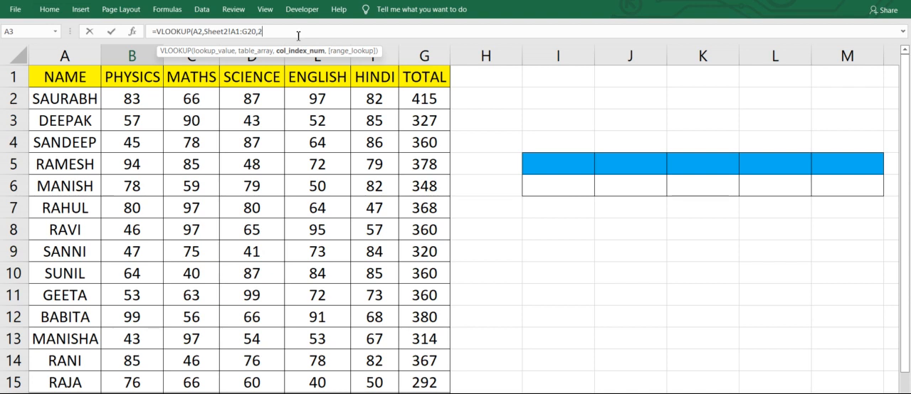
text(,)
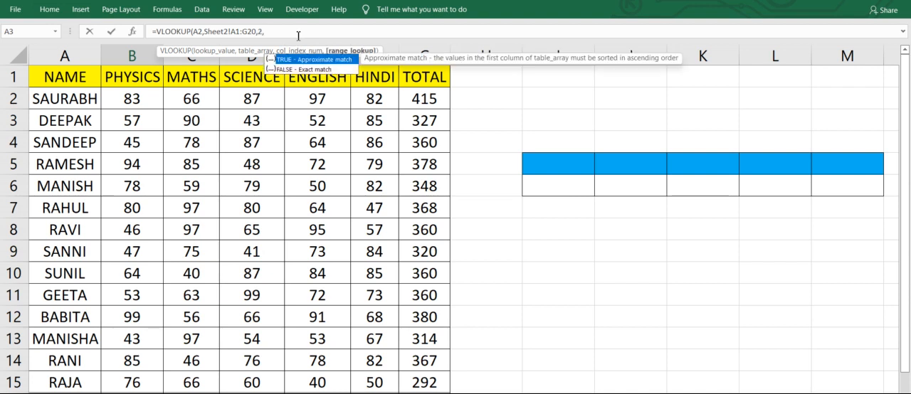
text(0))
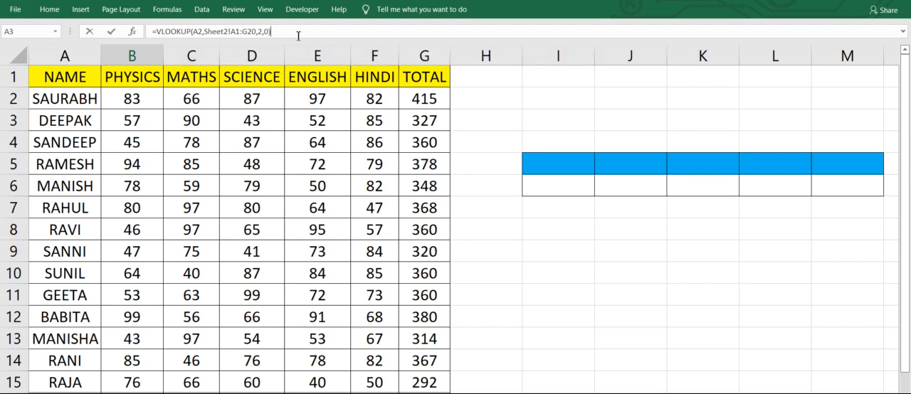
key(Return)
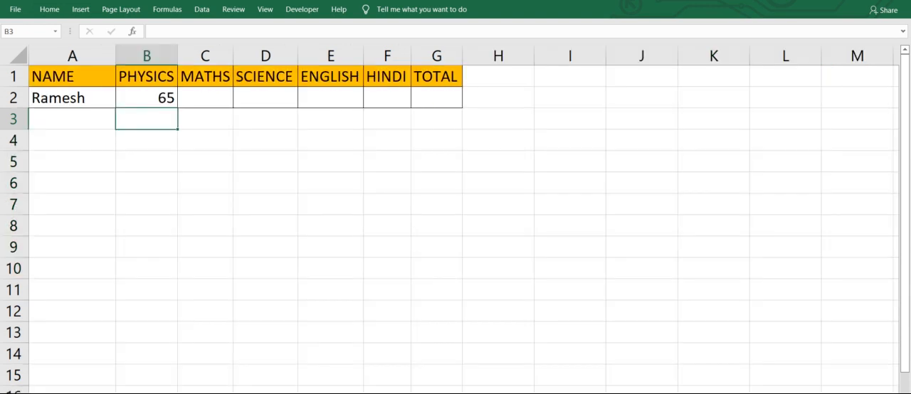
- Replace the lookup name in A2 with the student listed in A11 of Sheet2
click(70, 97)
text(Geeta)
key(Tab)
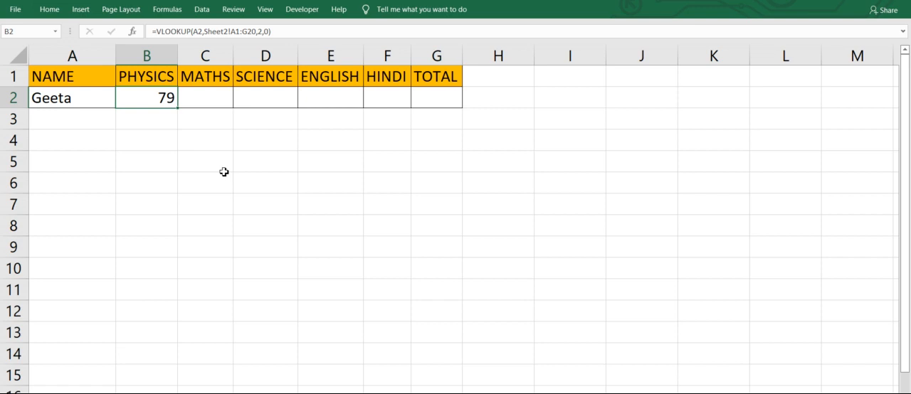